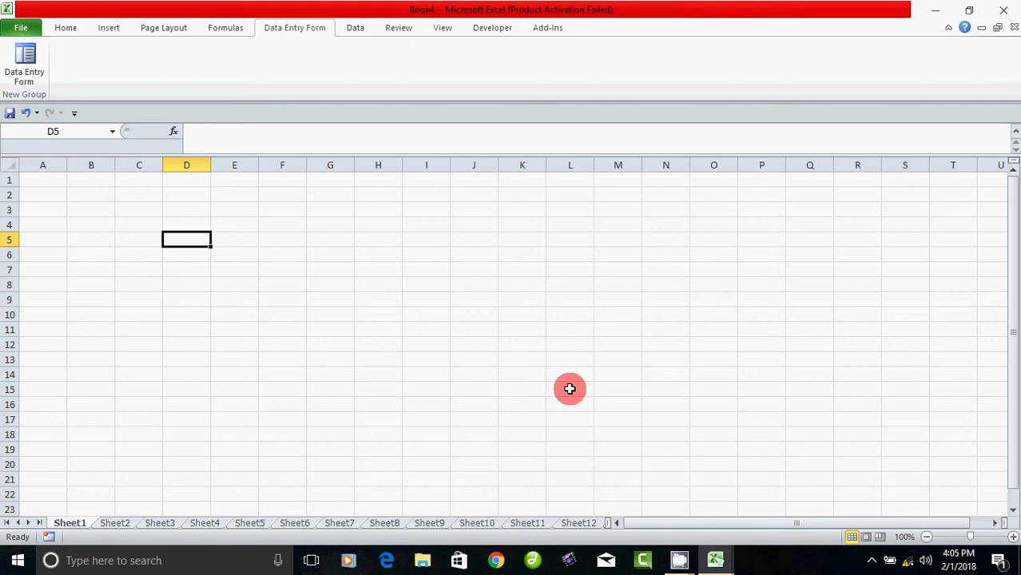
# Open Excel Options at the Customize the Ribbon page from the File menu.
pyautogui.moveTo(696, 554)
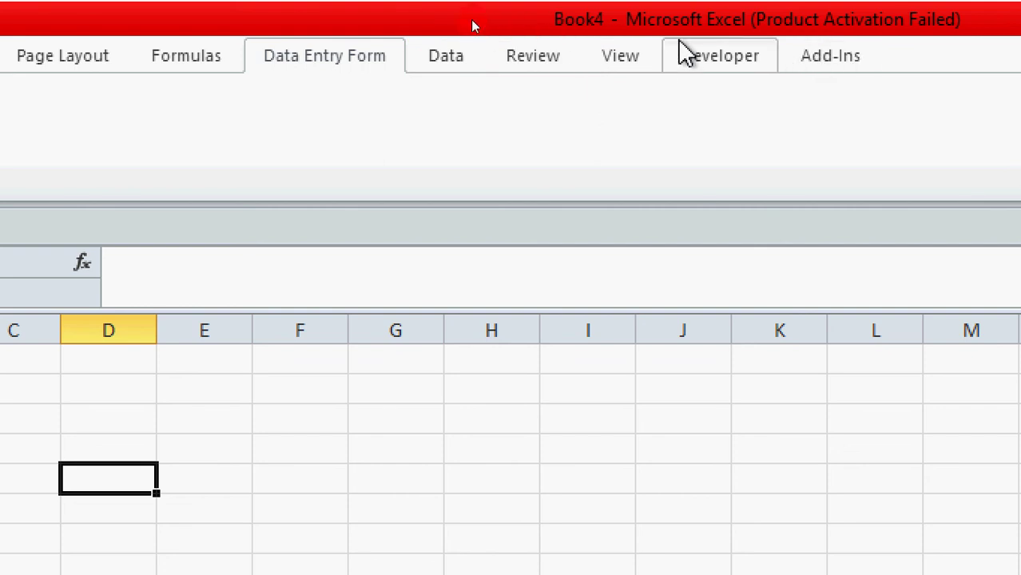
pyautogui.click(303, 121)
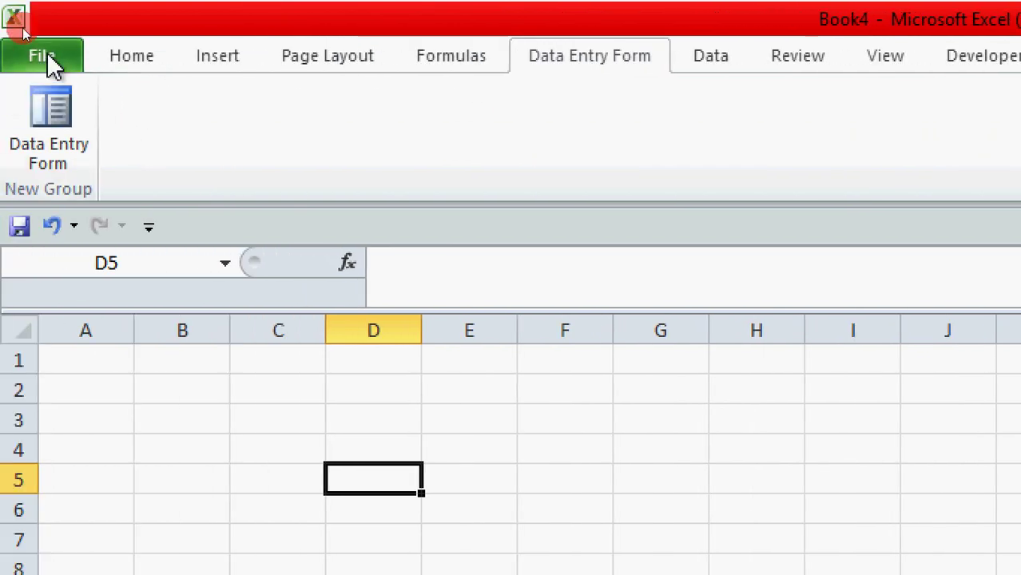
pyautogui.click(45, 55)
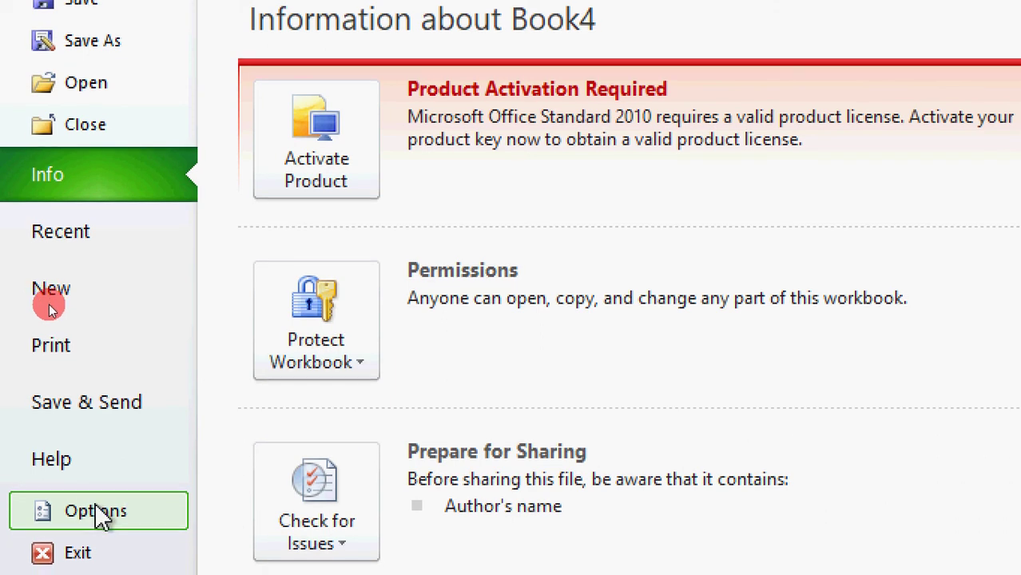
pyautogui.click(86, 516)
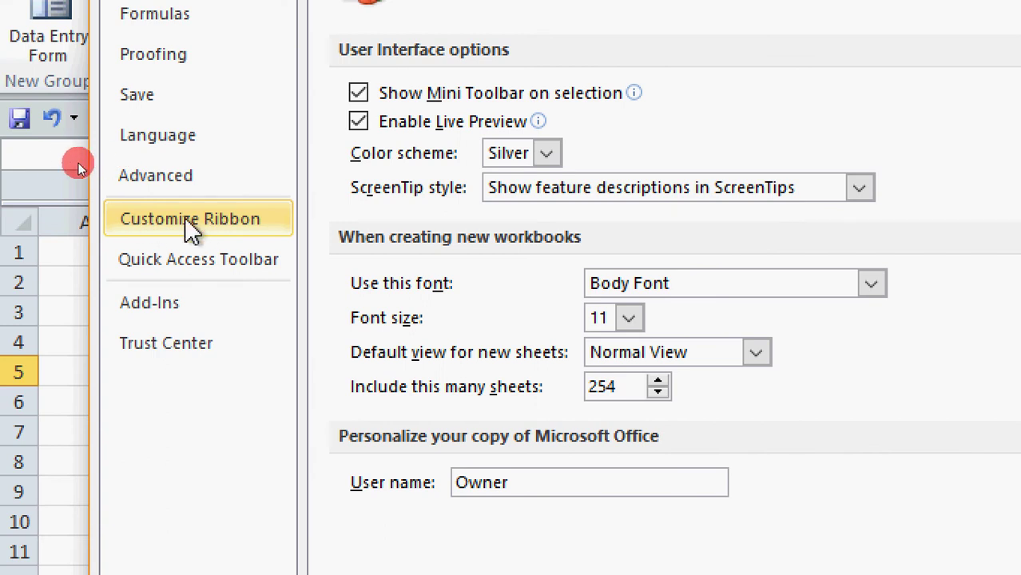
pyautogui.click(215, 224)
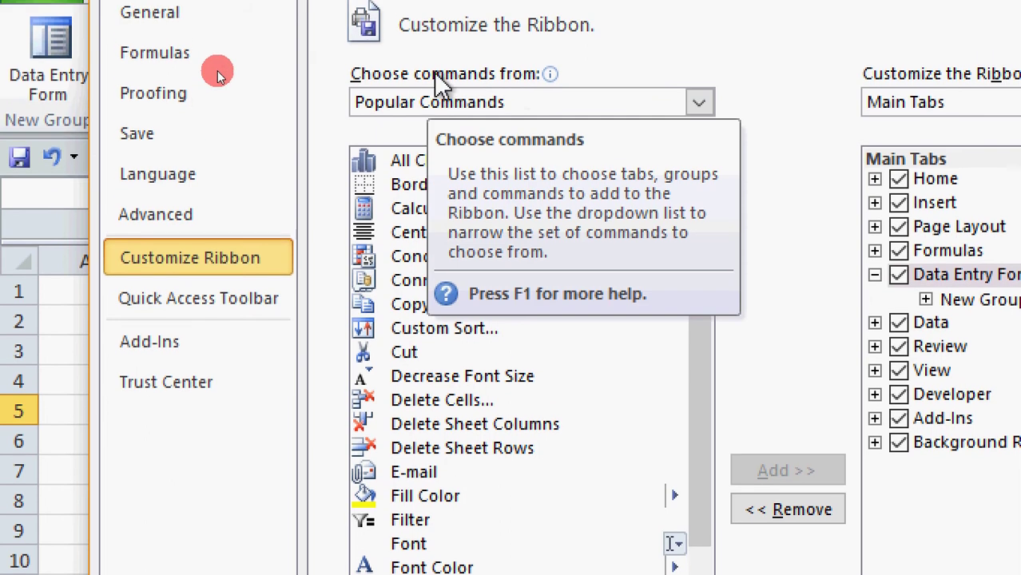
# Switch the command source to Commands Not in the Ribbon and select Calculator.
pyautogui.click(476, 104)
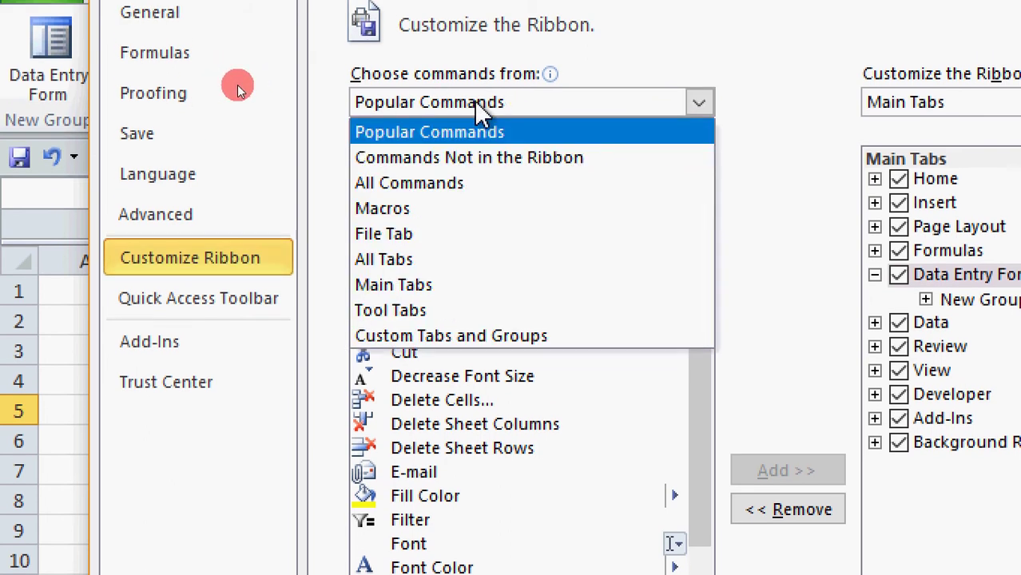
pyautogui.click(468, 159)
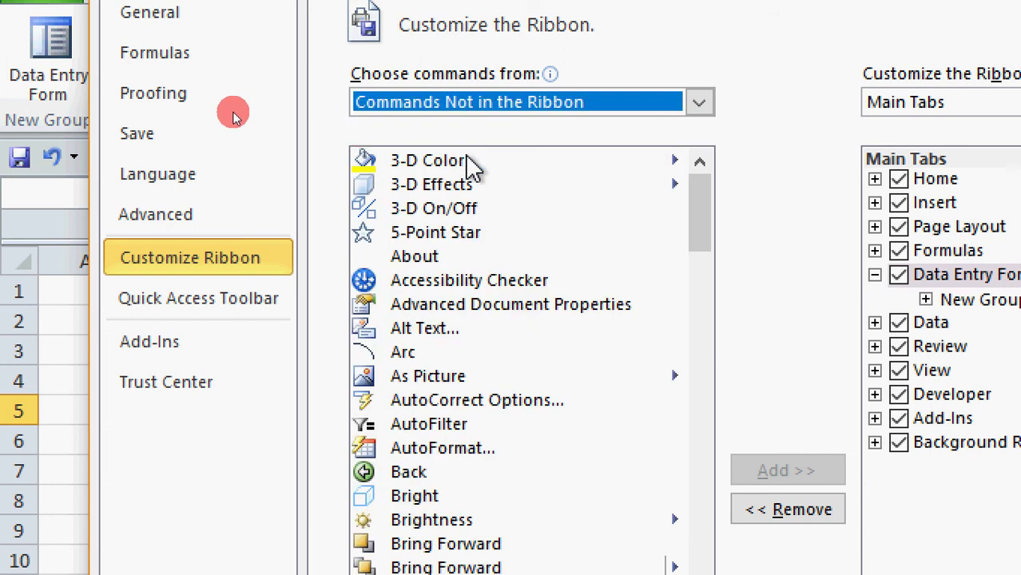
pyautogui.moveTo(703, 208); pyautogui.dragTo(703, 289)
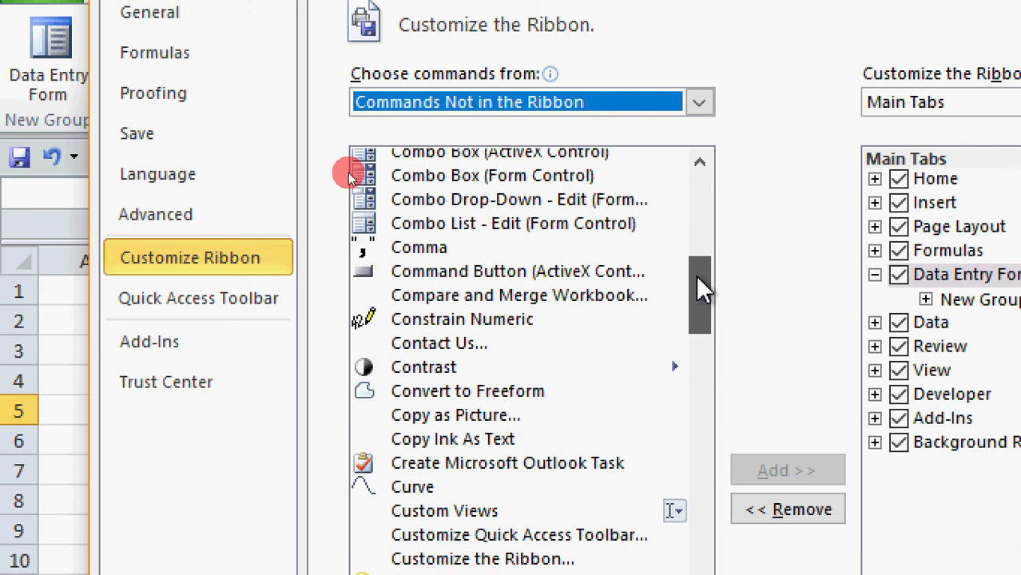
pyautogui.click(700, 163)
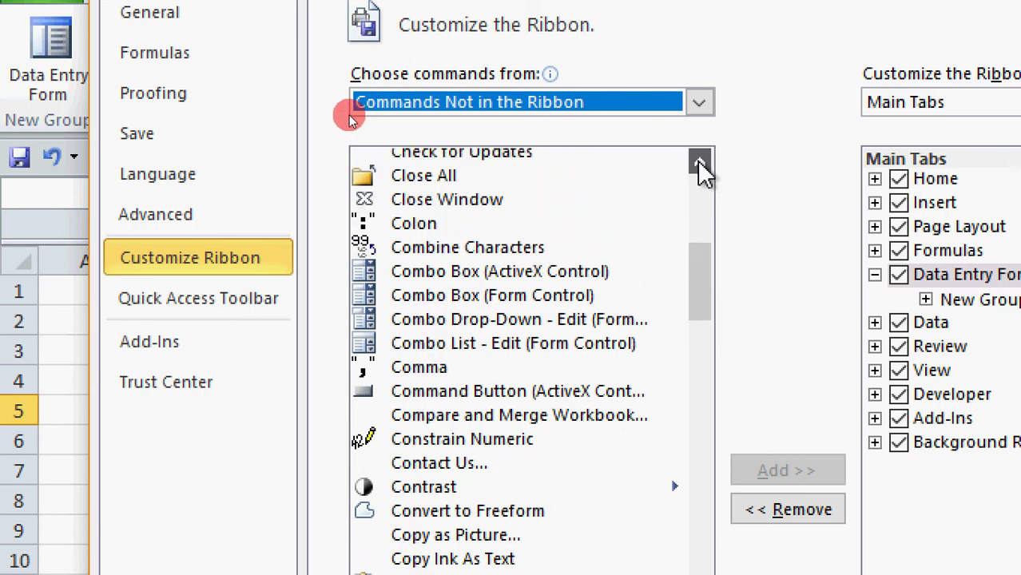
pyautogui.click(700, 164)
pyautogui.click(700, 163)
pyautogui.click(700, 163)
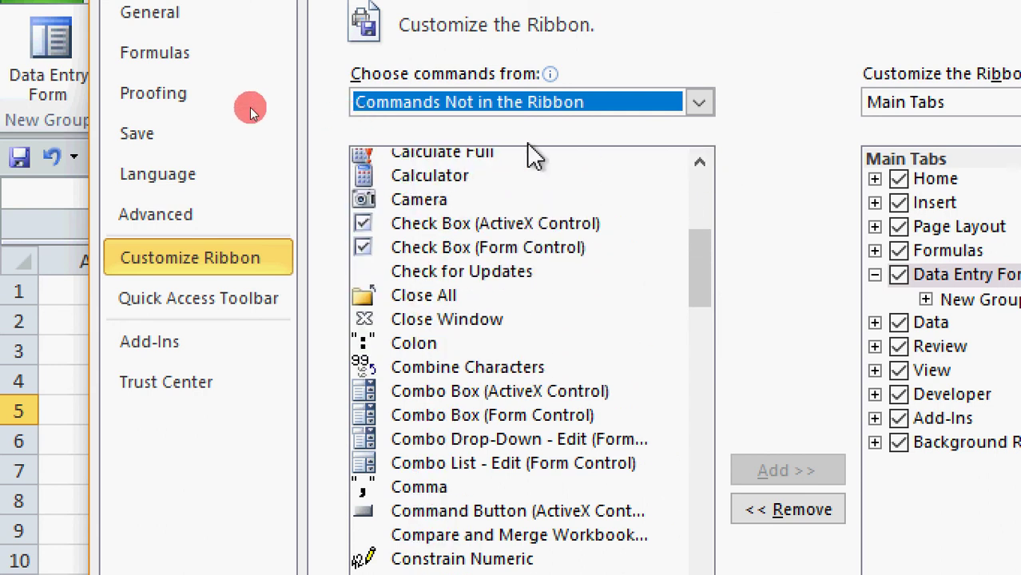
pyautogui.click(415, 182)
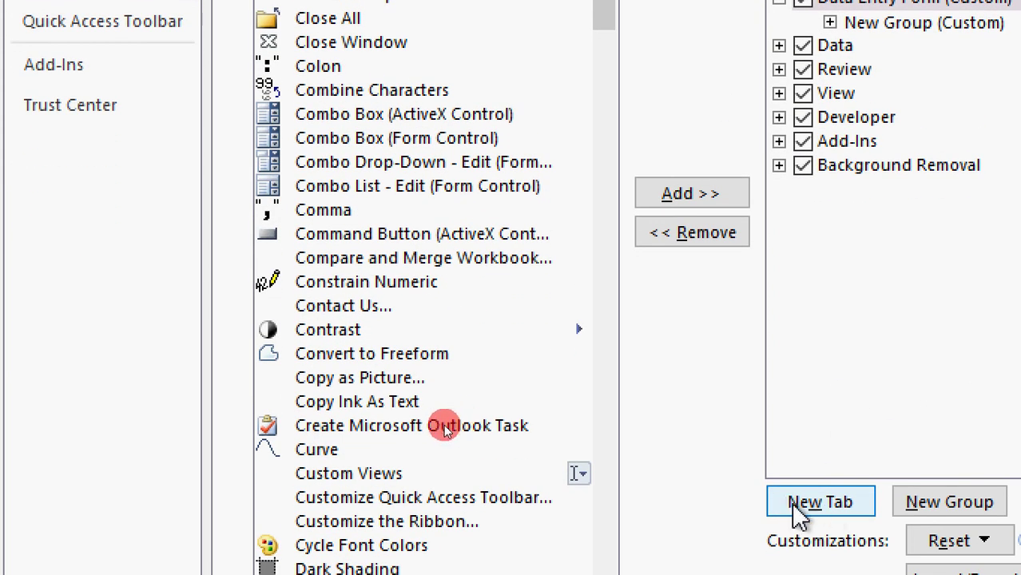
# Create a new custom ribbon tab and rename it 'Calculator'.
pyautogui.click(837, 515)
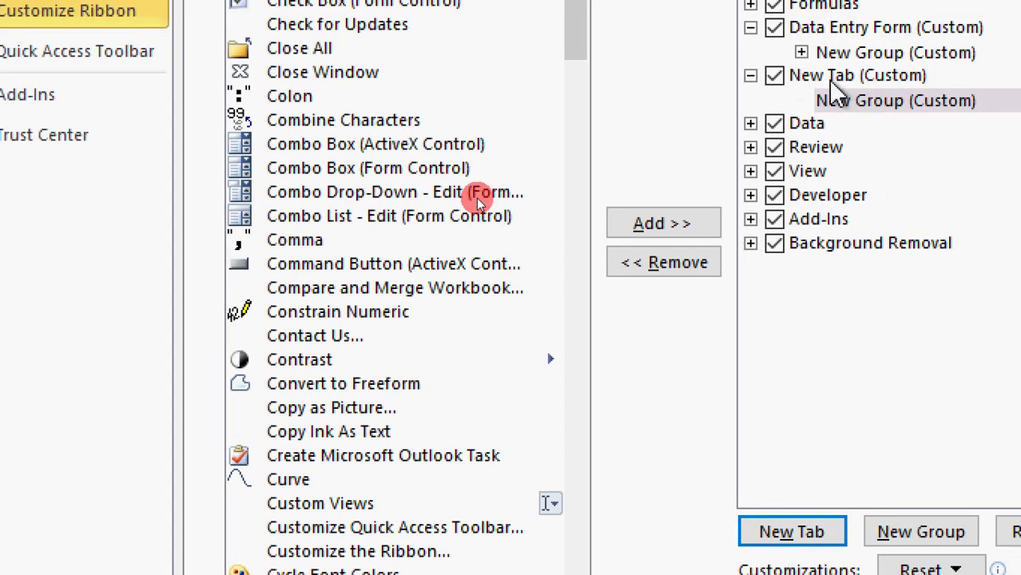
pyautogui.click(847, 80)
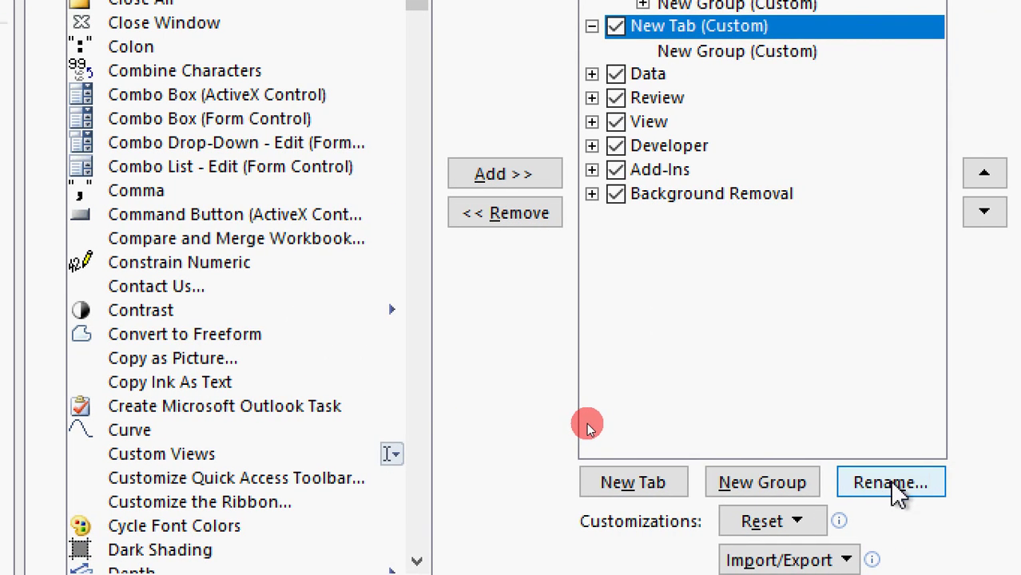
pyautogui.click(896, 489)
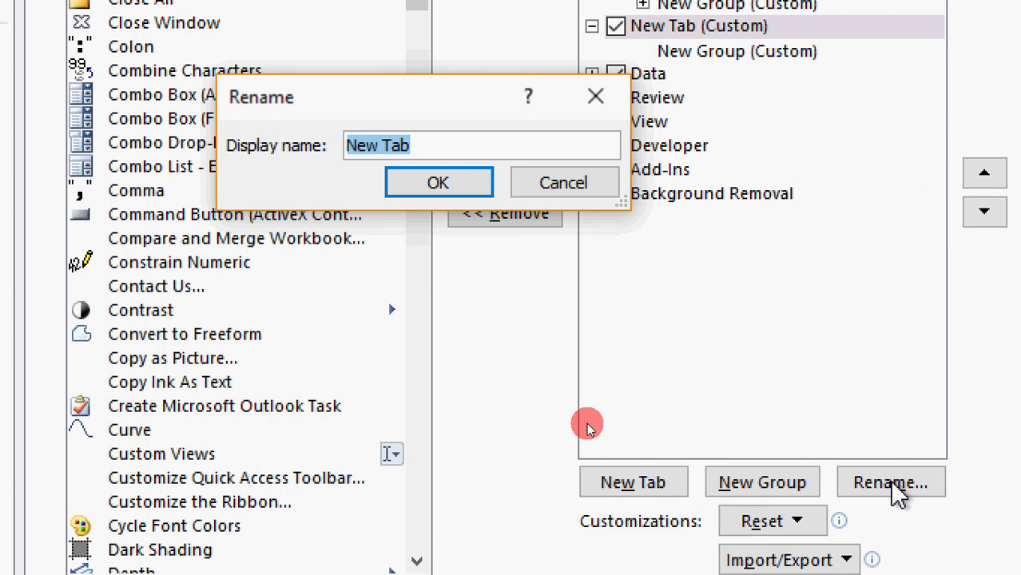
pyautogui.write('Calcula')
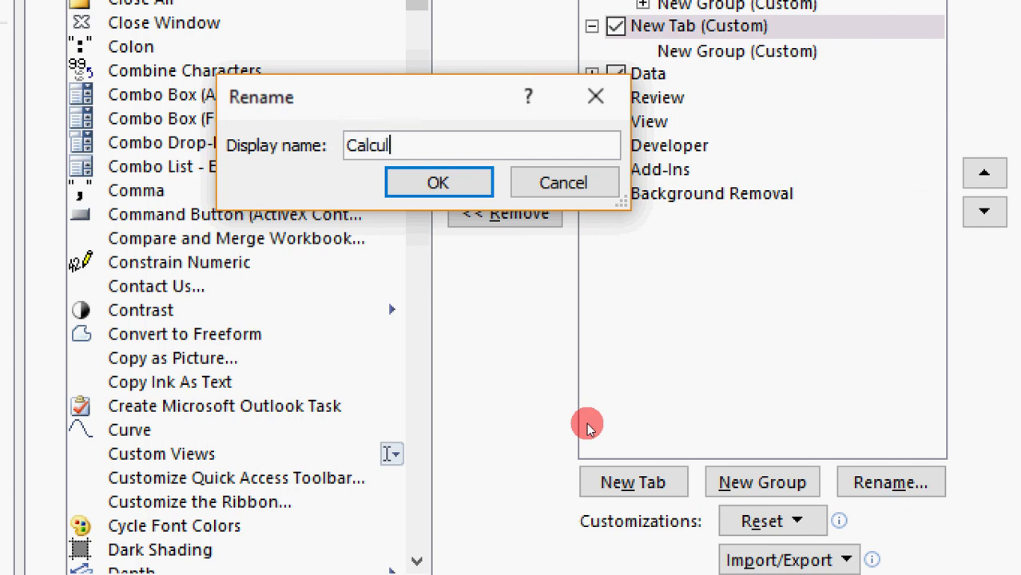
pyautogui.write('tor')
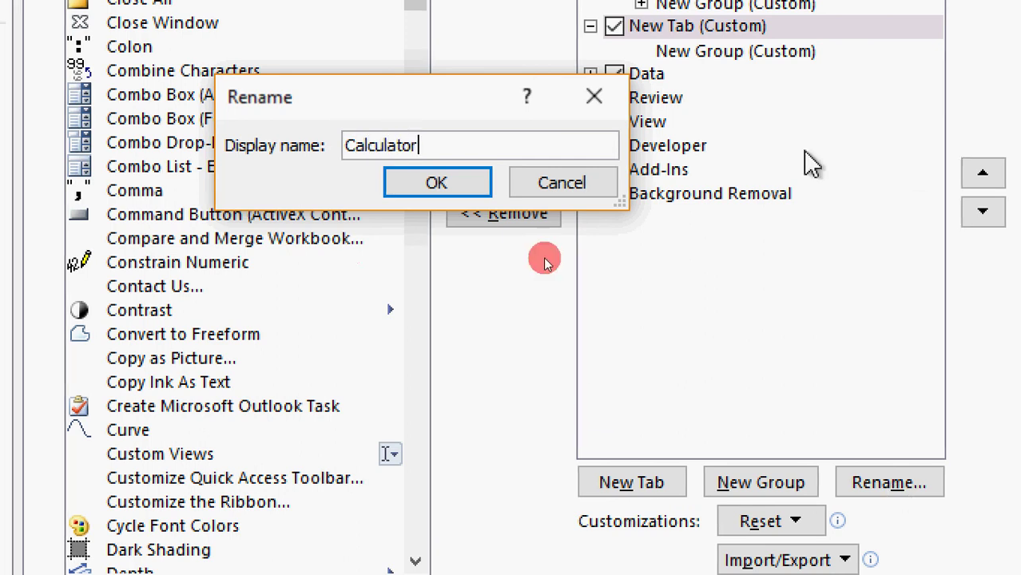
pyautogui.click(446, 190)
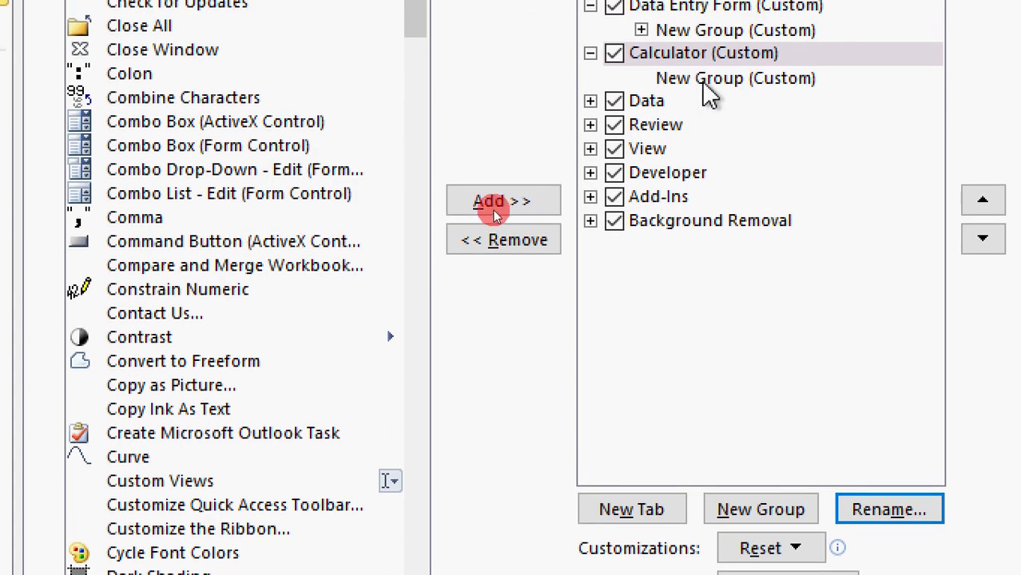
# Add the Calculator command to the Calculator tab's New Group and apply the changes.
pyautogui.click(735, 79)
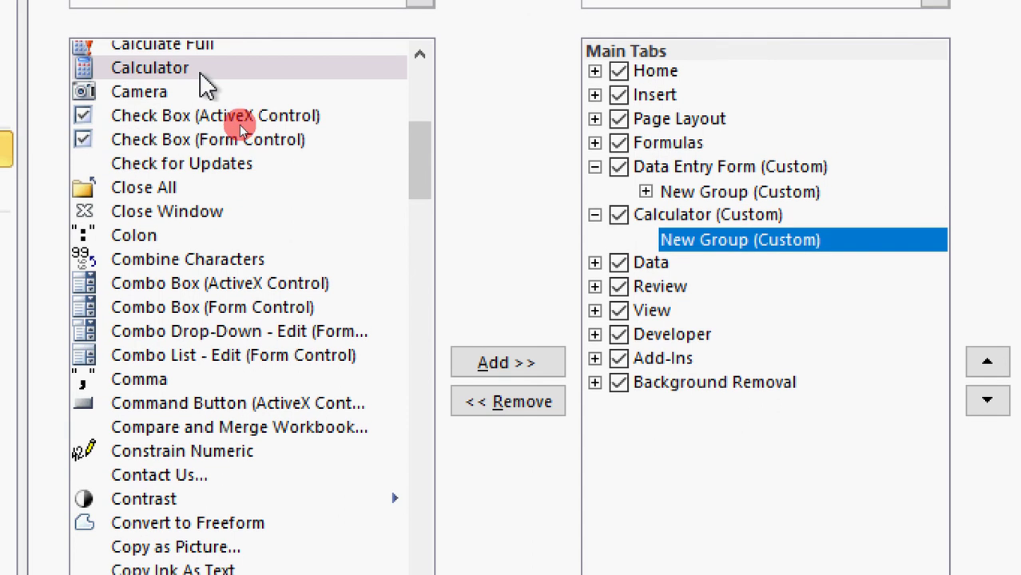
pyautogui.click(524, 370)
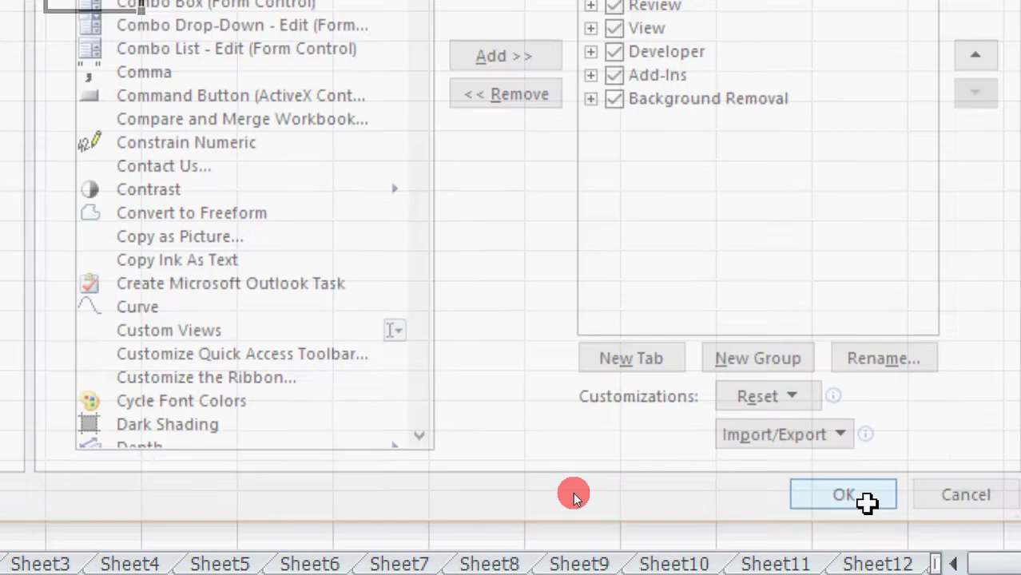
pyautogui.click(868, 503)
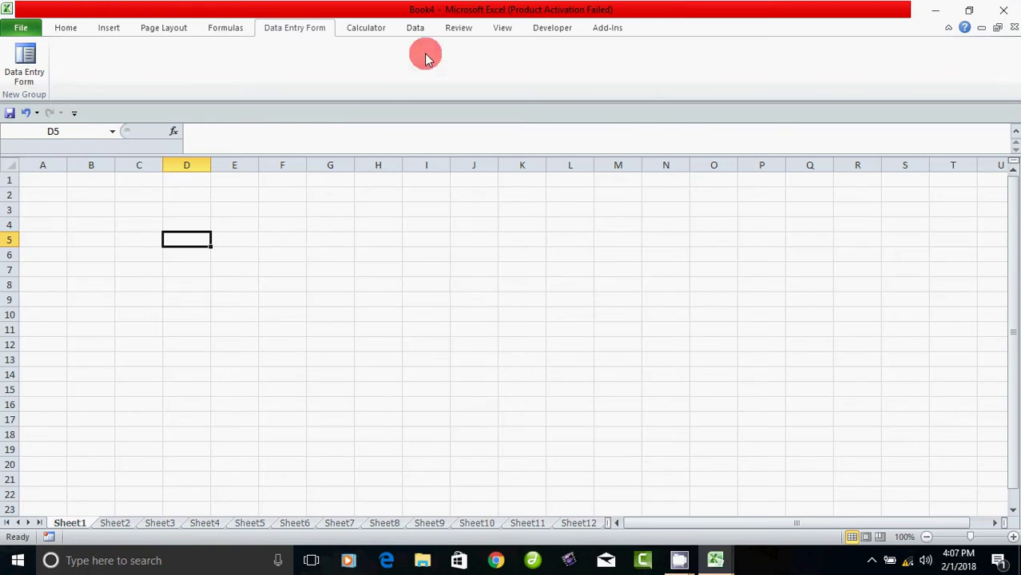
# Switch to the Calculator ribbon tab and launch its Custom calculator command.
pyautogui.click(377, 31)
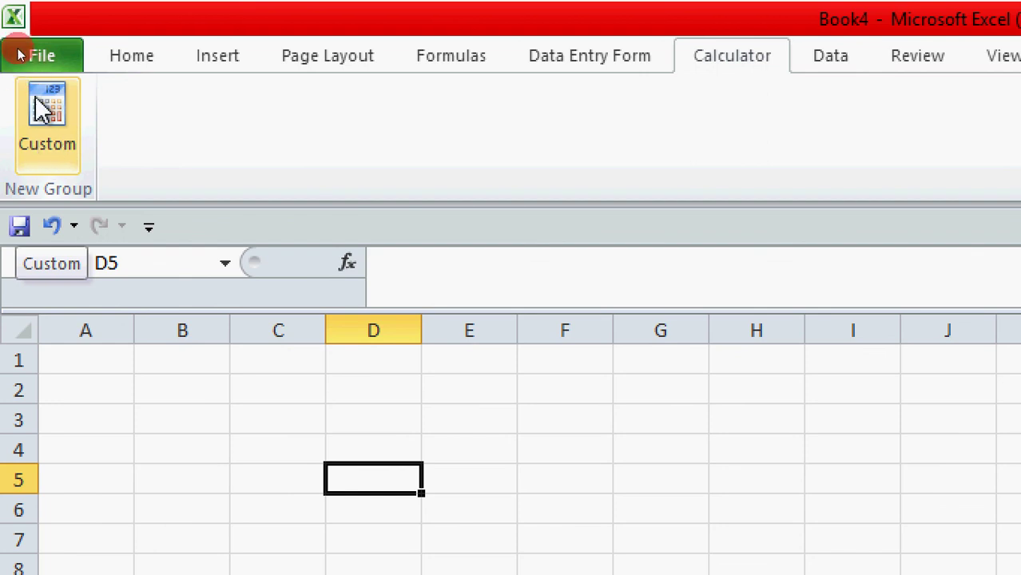
pyautogui.click(36, 106)
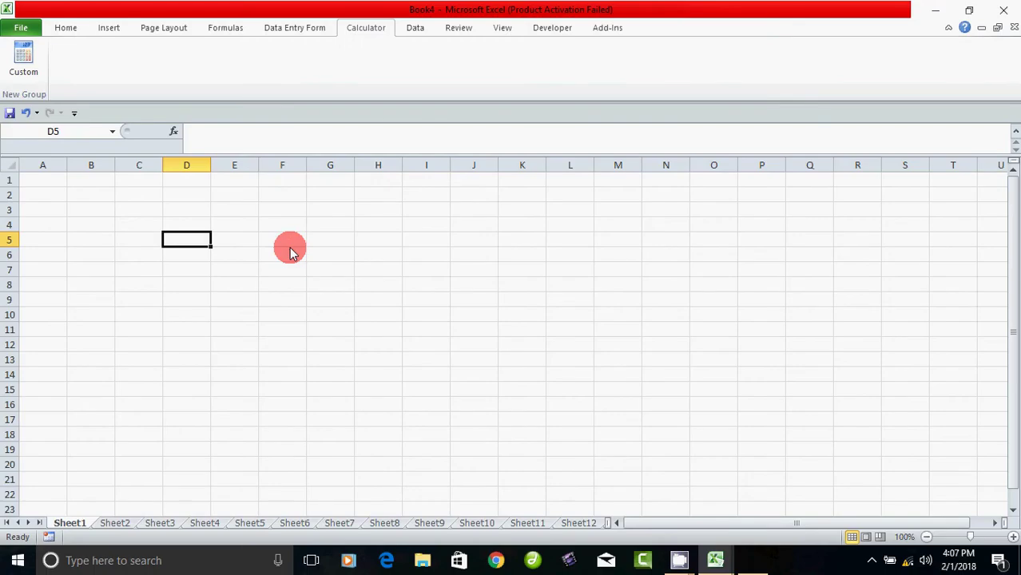
# Launch Windows Calculator from the Custom command and clear its current entry.
pyautogui.click(23, 64)
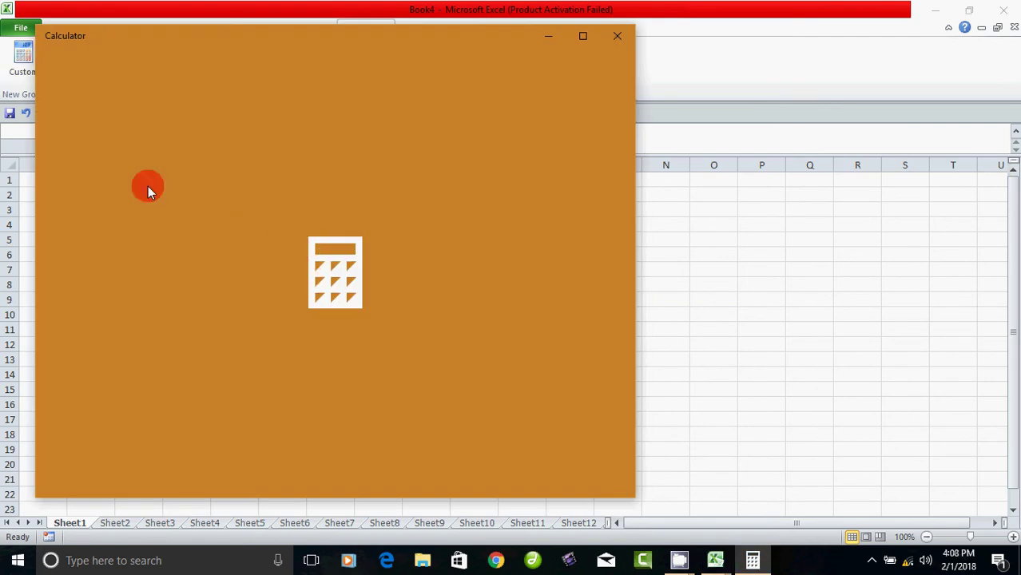
pyautogui.press('Escape')
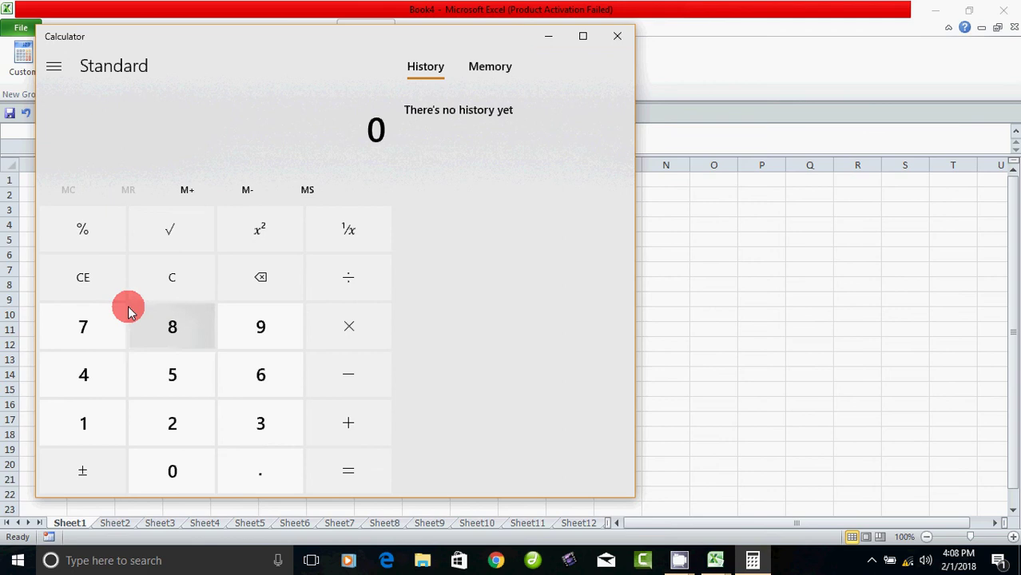
pyautogui.click(483, 71)
pyautogui.click(436, 72)
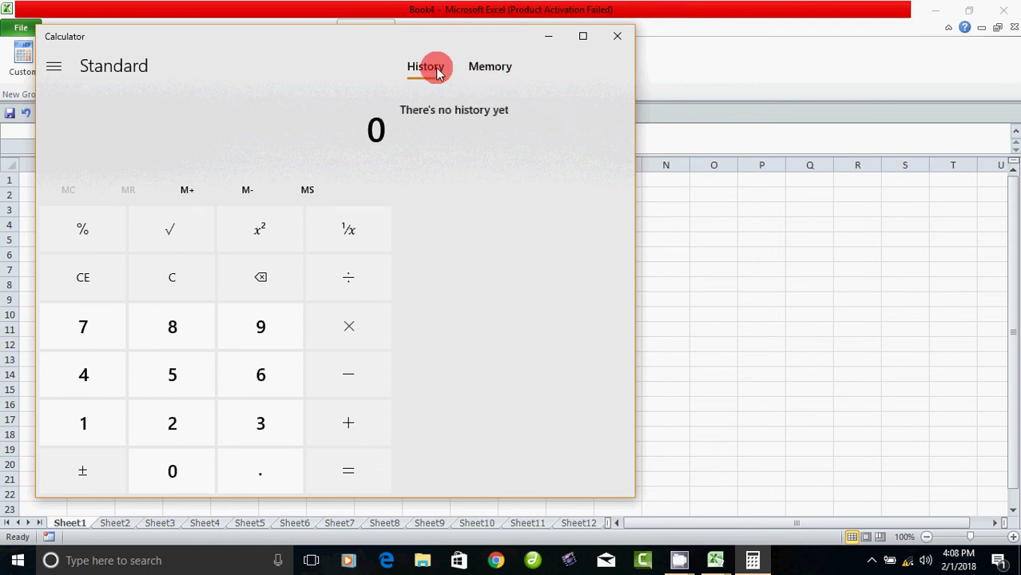
# Compute 45 × 25 = 1,125, then close Calculator.
pyautogui.click(85, 375)
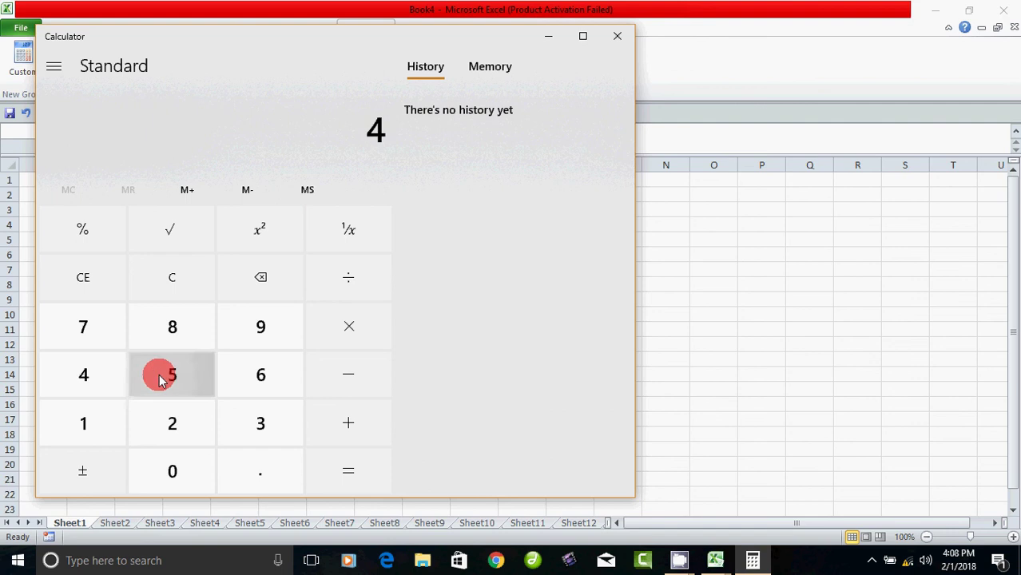
pyautogui.click(159, 379)
pyautogui.click(347, 336)
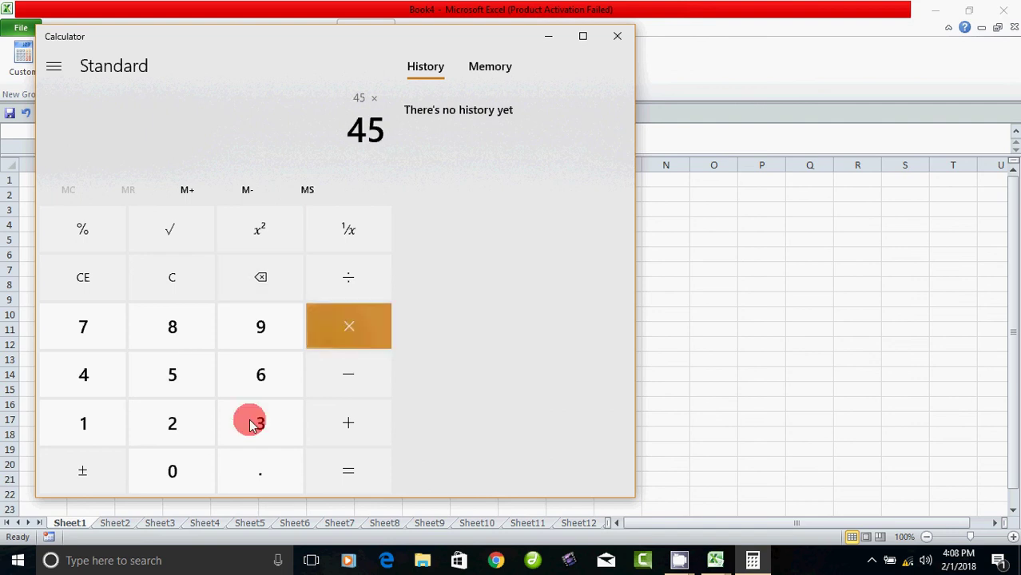
pyautogui.click(170, 400)
pyautogui.click(172, 375)
pyautogui.click(327, 463)
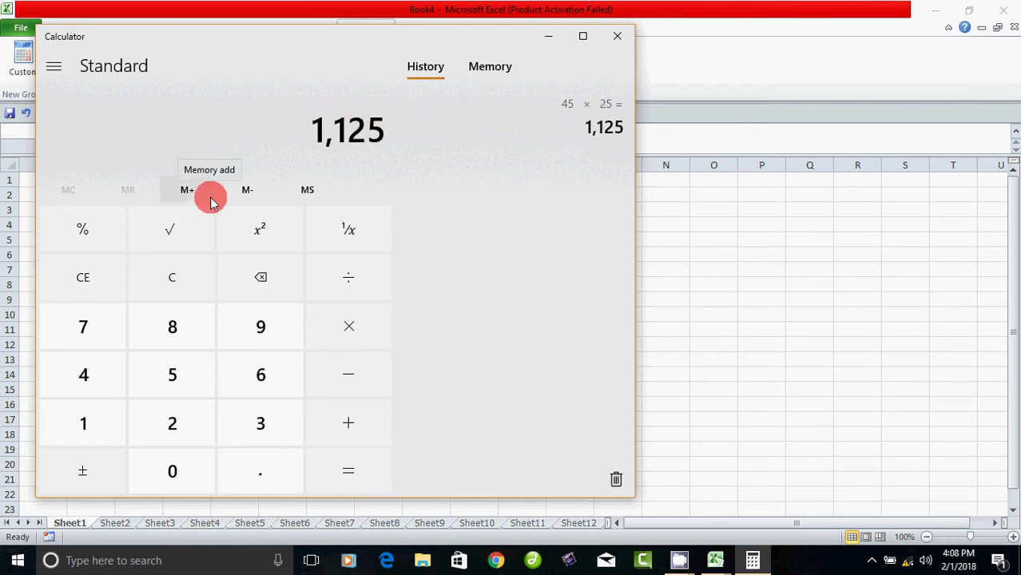
pyautogui.click(613, 37)
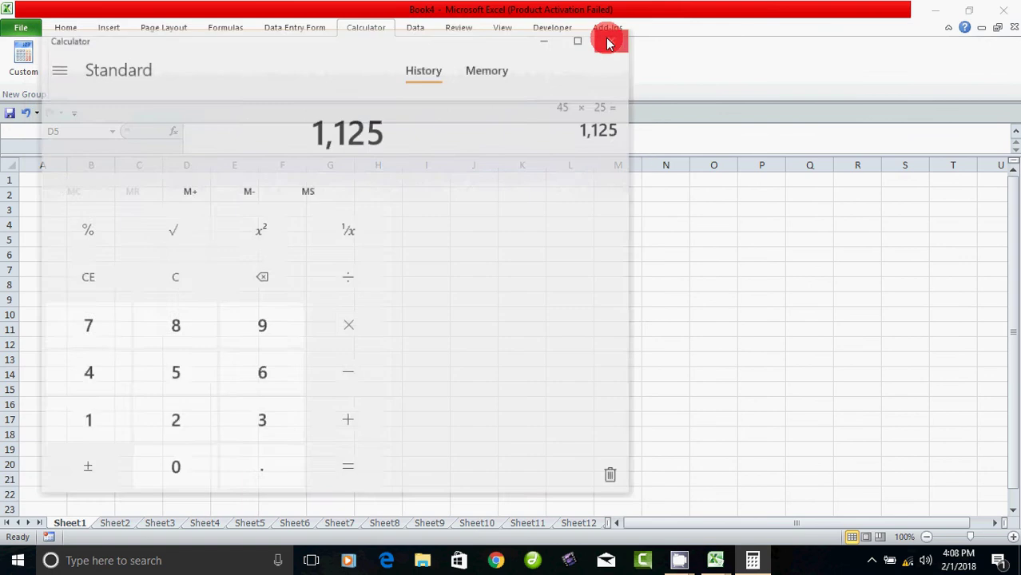
# Reopen Calculator from Custom, compute 4587 ÷ 25 = 183.48, then close it.
pyautogui.click(25, 78)
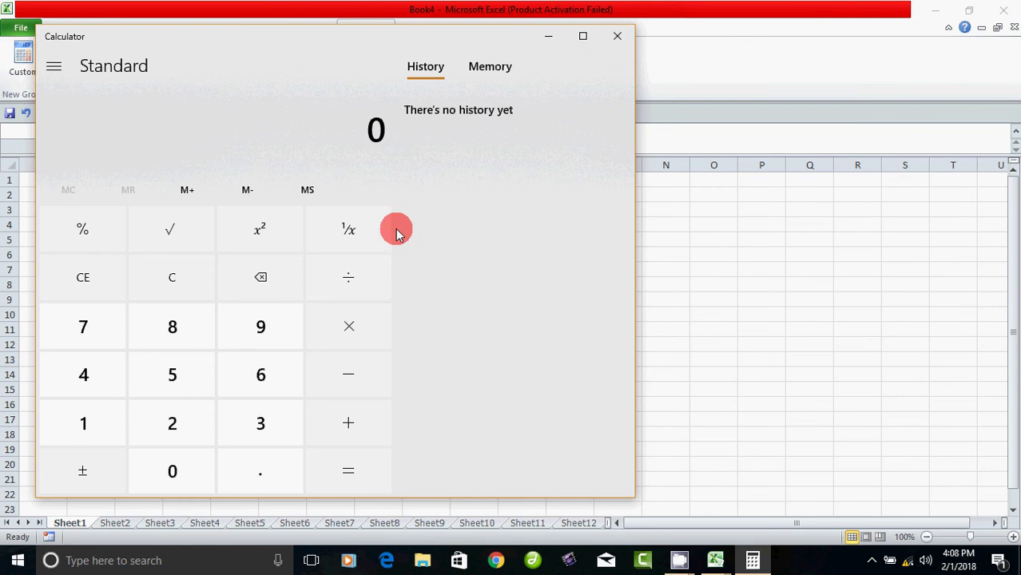
pyautogui.click(81, 366)
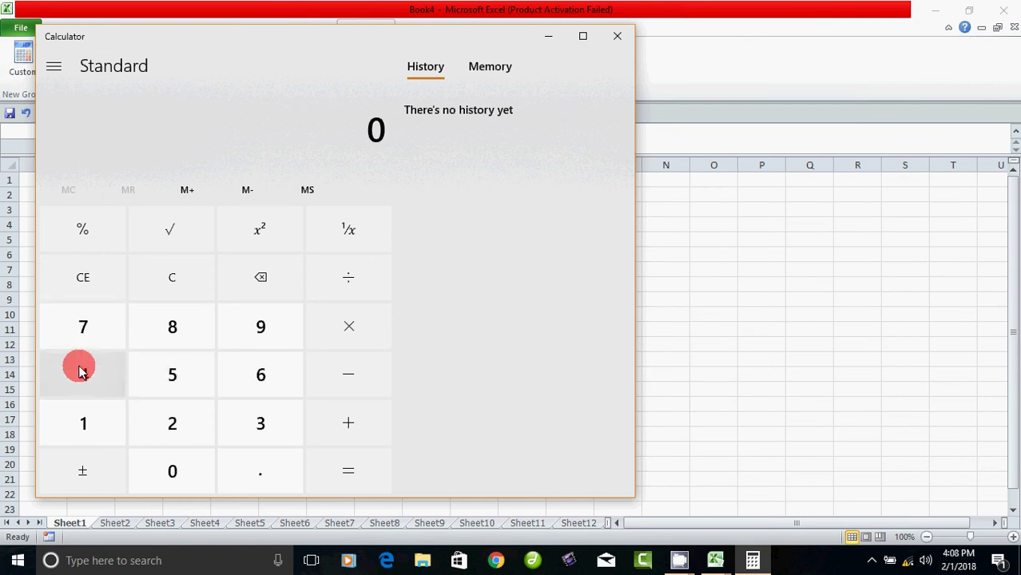
pyautogui.click(160, 385)
pyautogui.click(171, 330)
pyautogui.click(109, 332)
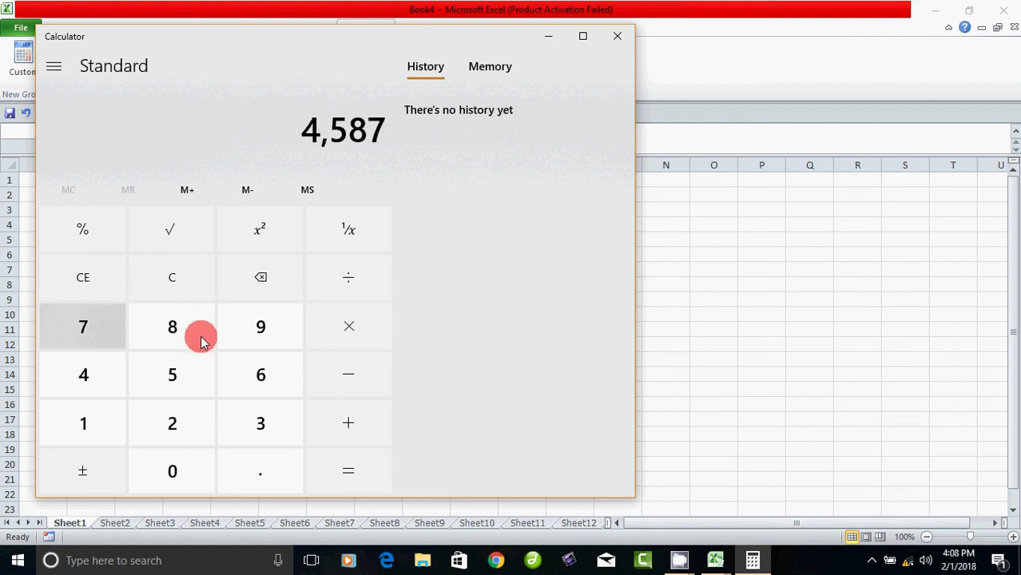
pyautogui.click(348, 281)
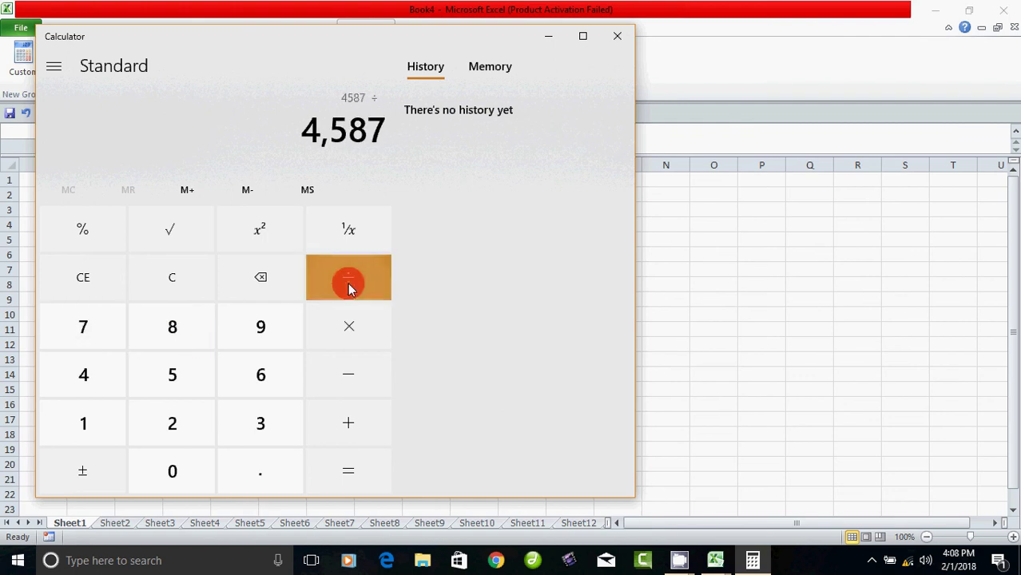
pyautogui.click(187, 427)
pyautogui.click(168, 372)
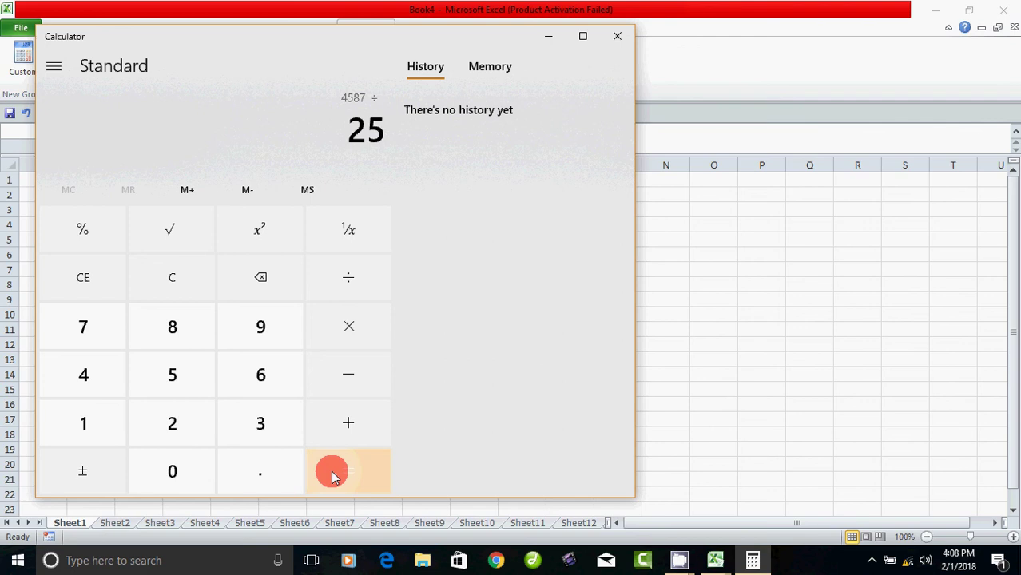
pyautogui.click(331, 470)
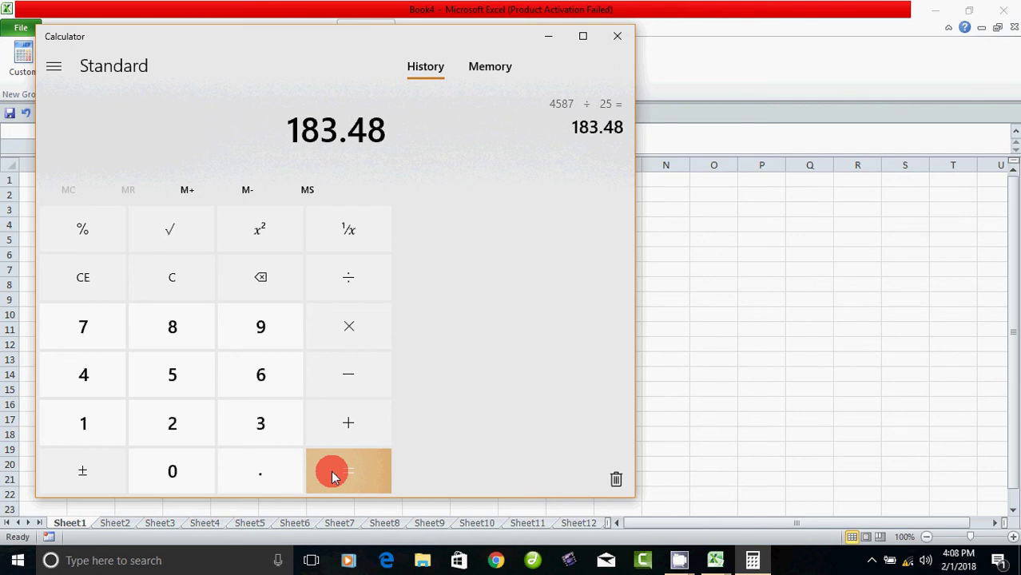
pyautogui.click(617, 35)
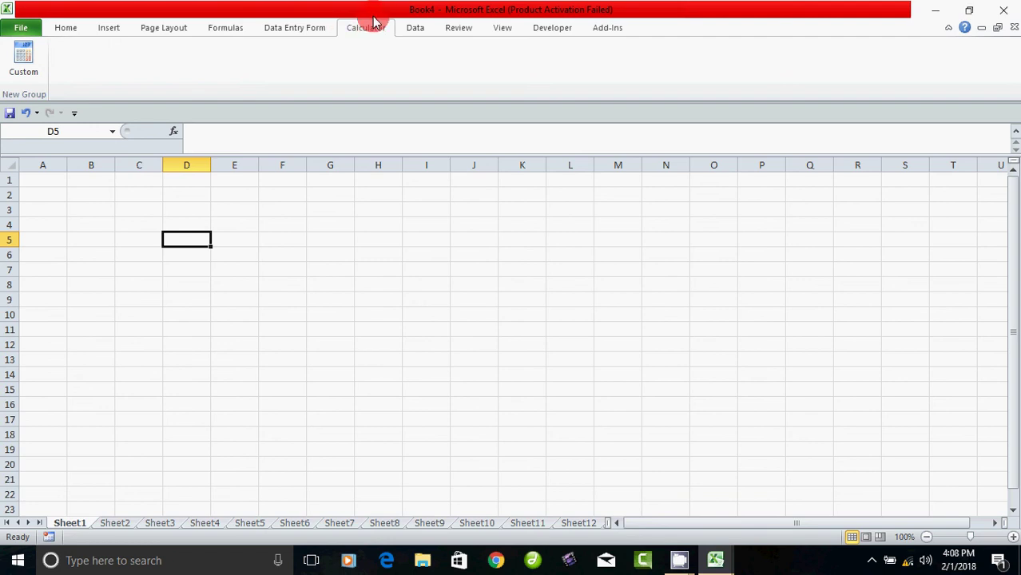
# Remove the Calculator (Custom) tab from the ribbon in Excel Options.
pyautogui.click(22, 36)
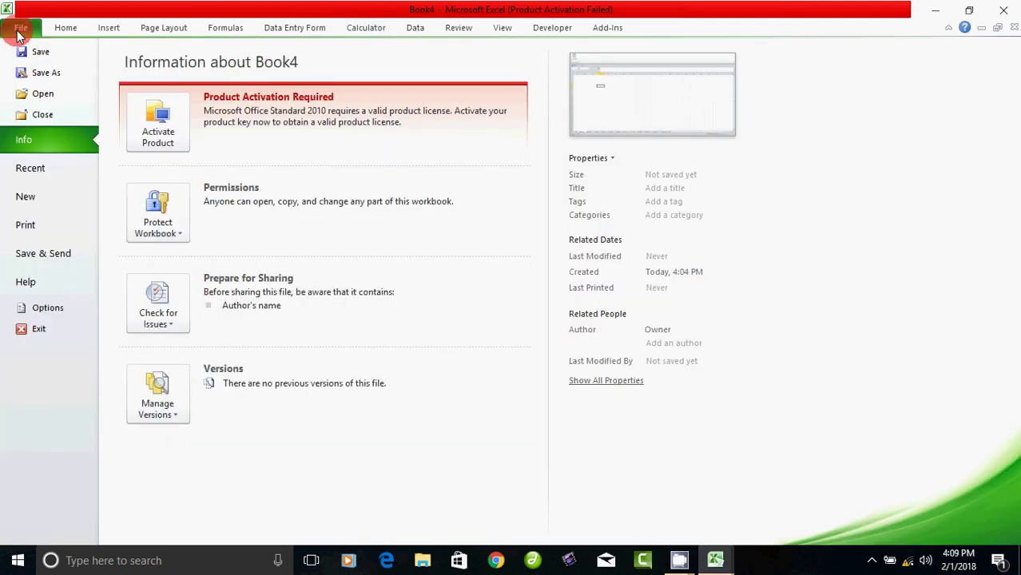
pyautogui.click(54, 311)
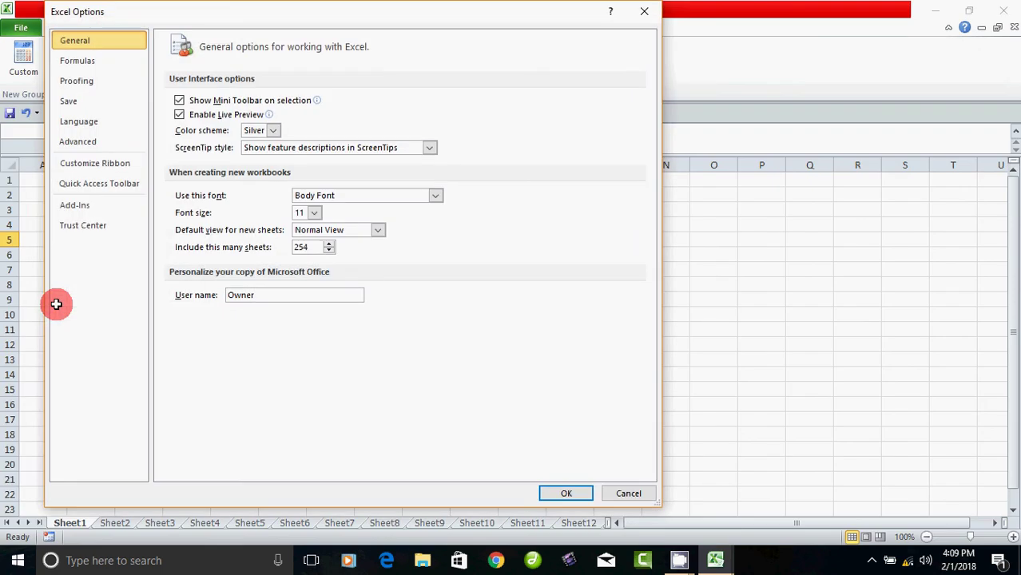
pyautogui.click(95, 163)
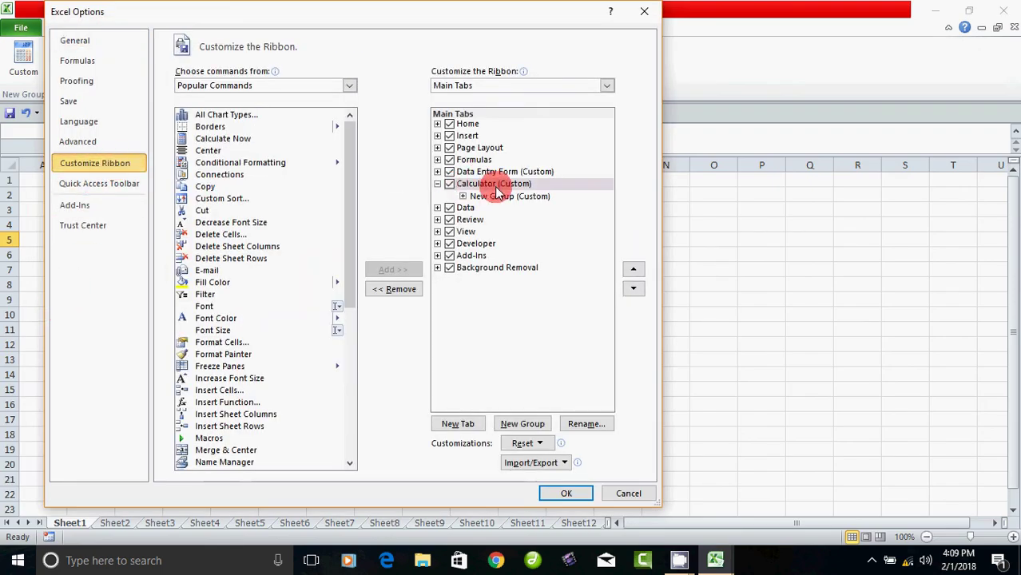
pyautogui.click(449, 185)
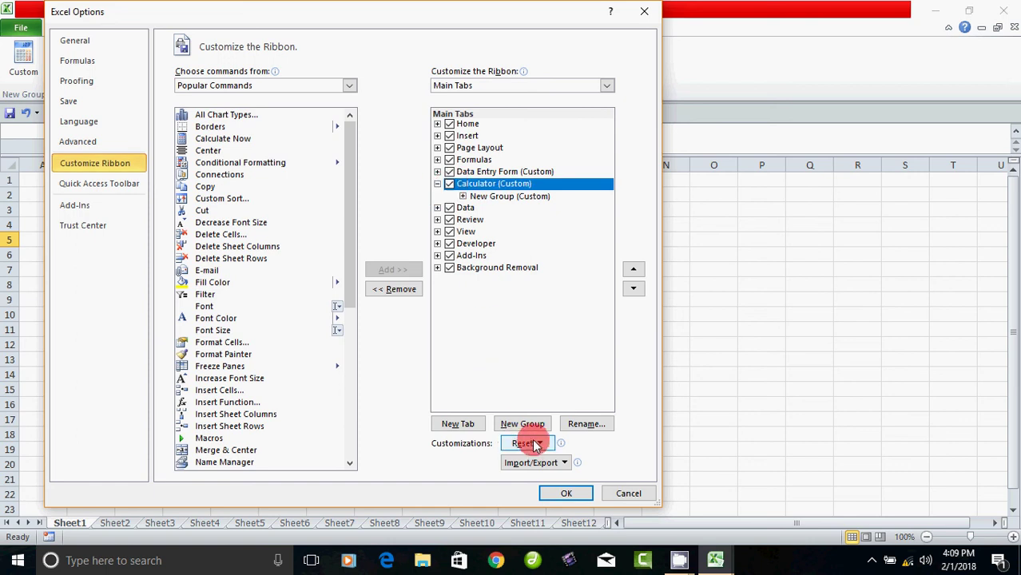
pyautogui.click(393, 290)
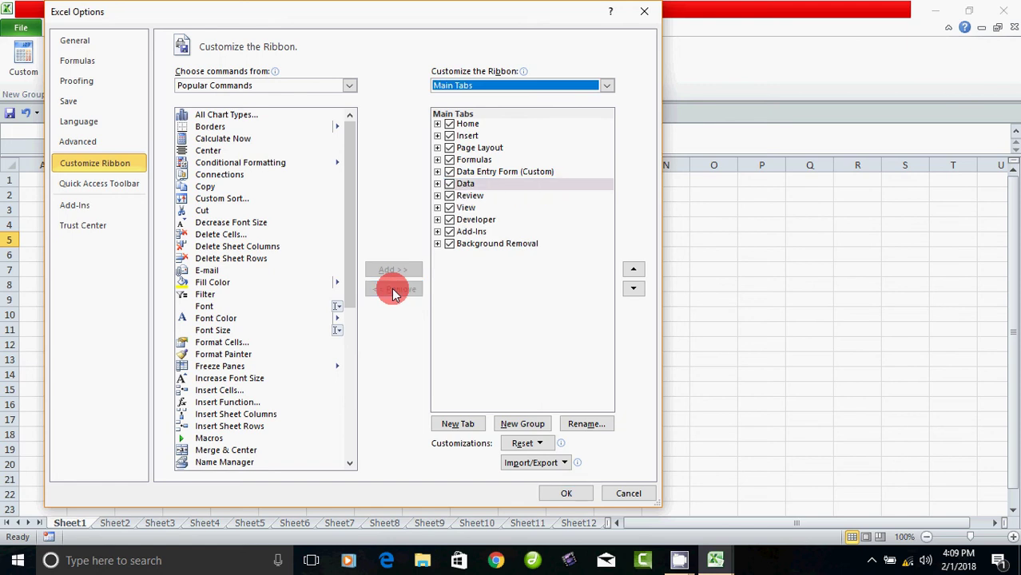
pyautogui.click(556, 490)
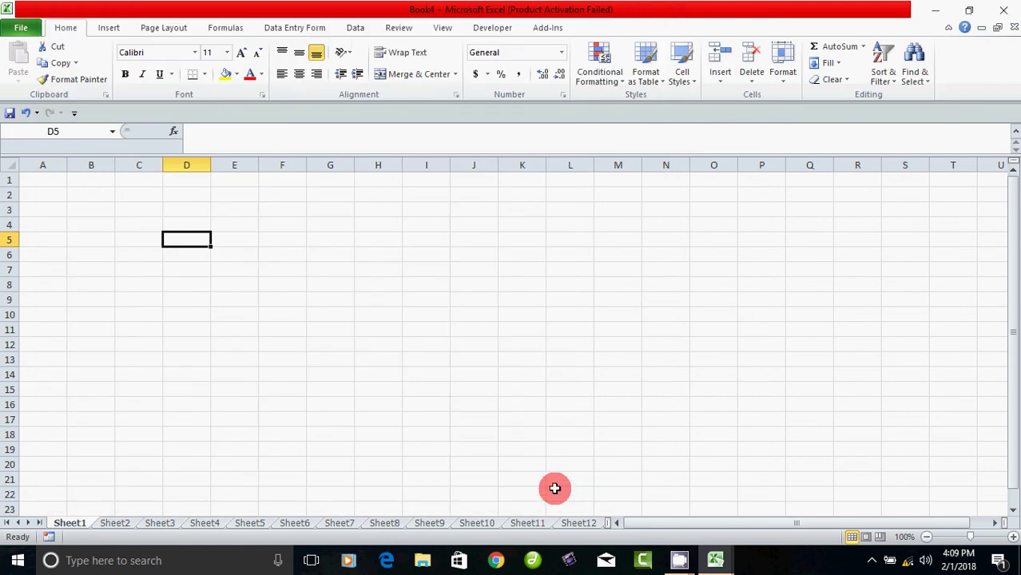